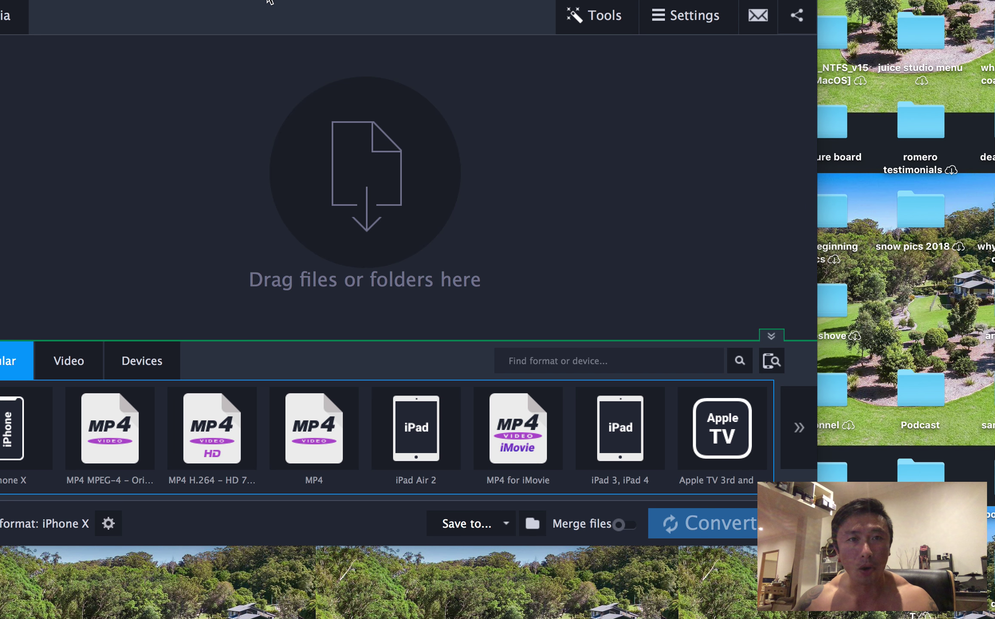
Drag the MP4 Converter Movavi window fully onto the screen near the top-left
{"action": "left_click_drag", "start_coordinate": [265, 1], "coordinate": [356, 16]}
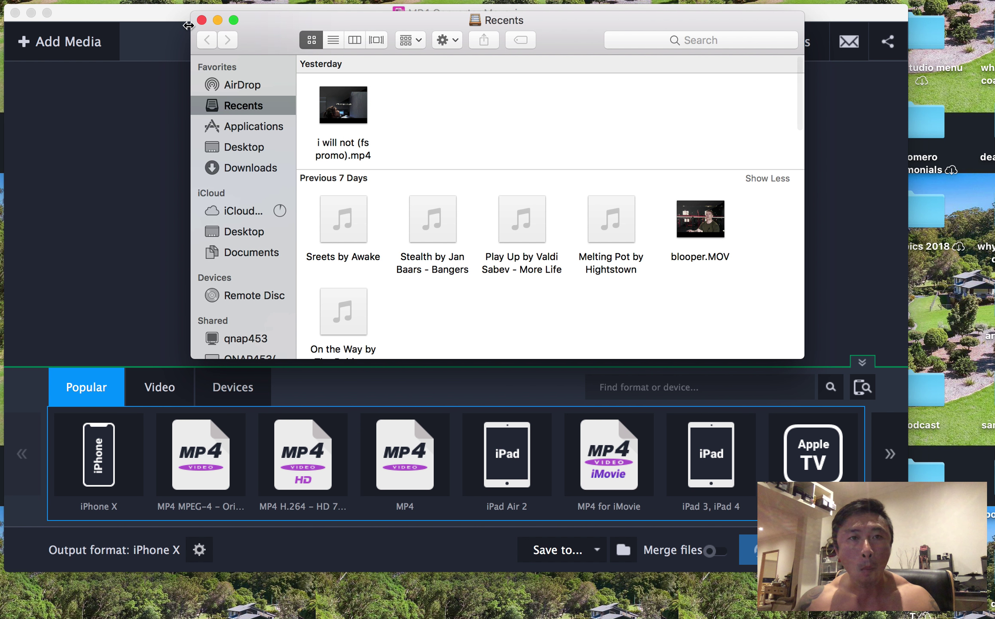
Look through the Desktop and Downloads folders in Finder, then close that Finder window
{"action": "left_click_drag", "start_coordinate": [271, 31], "coordinate": [543, 119]}
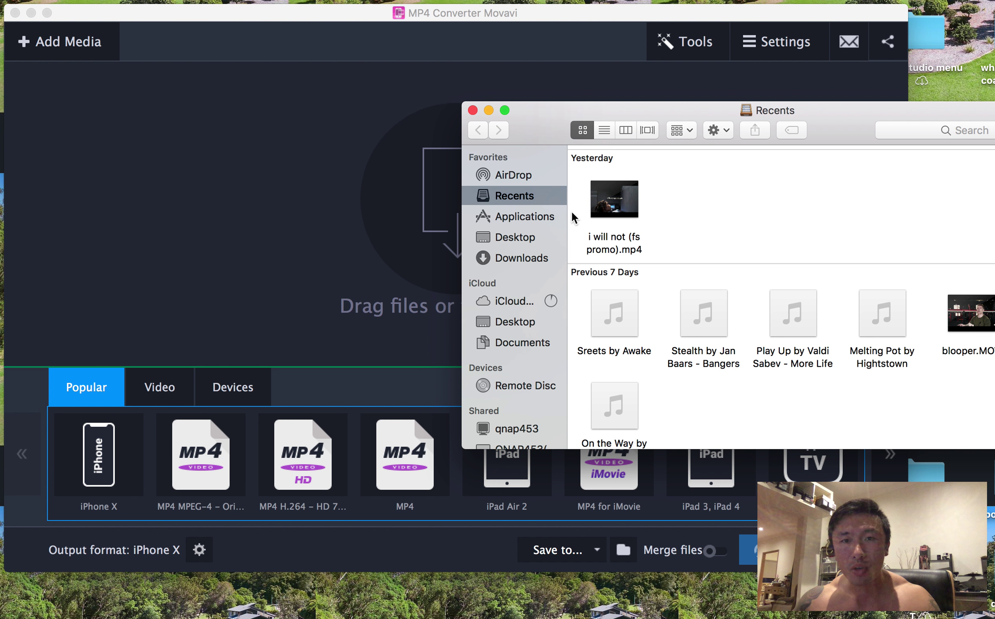
{"action": "left_click", "coordinate": [511, 238]}
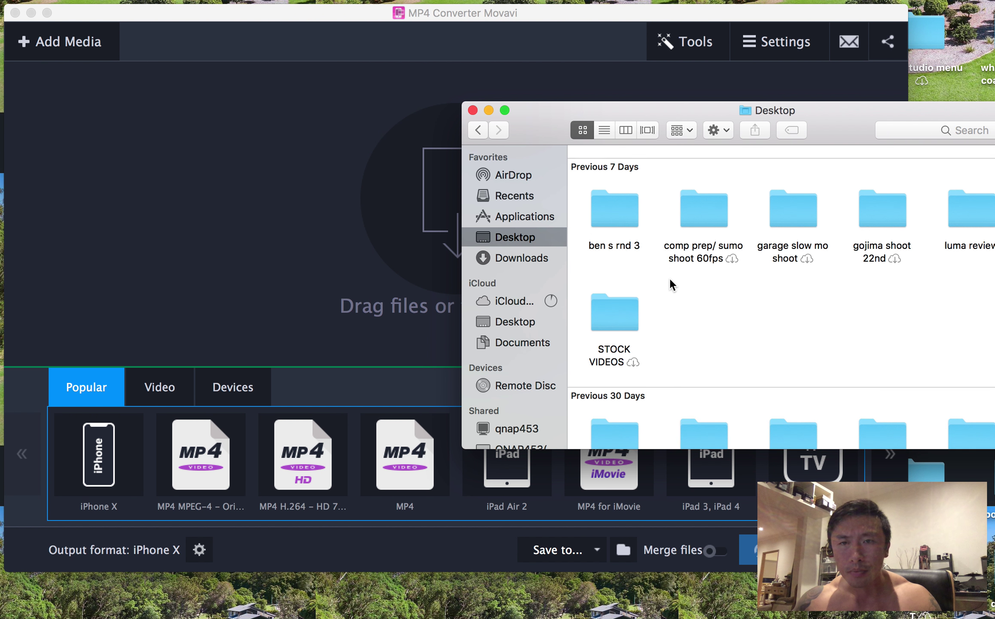
{"action": "scroll", "coordinate": [632, 282], "scroll_direction": "down", "scroll_amount": 10}
{"action": "scroll", "coordinate": [647, 288], "scroll_direction": "up", "scroll_amount": 10}
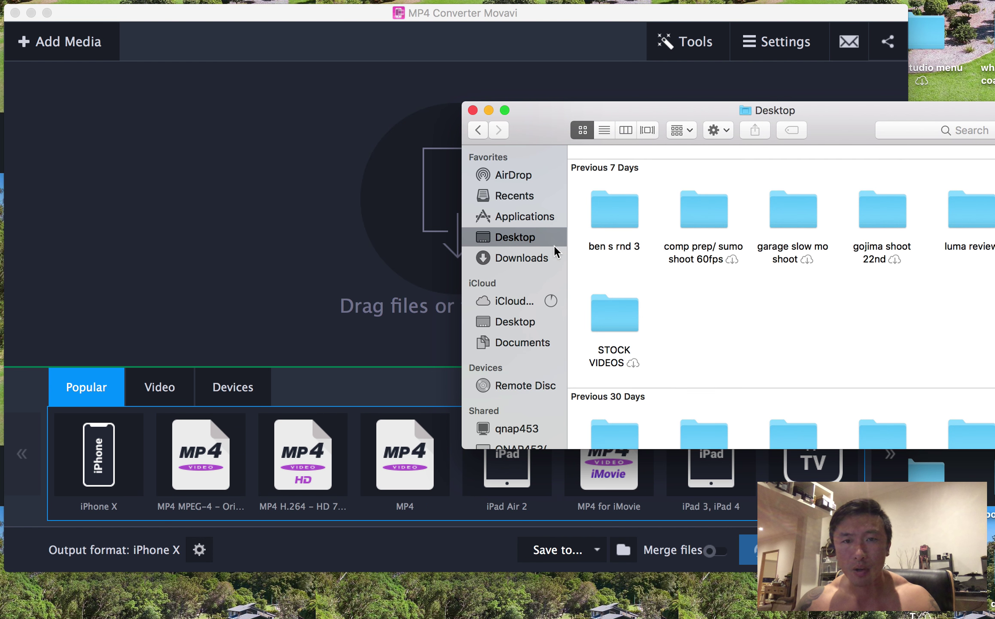
{"action": "left_click", "coordinate": [516, 260]}
{"action": "scroll", "coordinate": [705, 248], "scroll_direction": "down", "scroll_amount": 10}
{"action": "scroll", "coordinate": [705, 249], "scroll_direction": "up", "scroll_amount": 10}
{"action": "scroll", "coordinate": [705, 254], "scroll_direction": "down", "scroll_amount": 2}
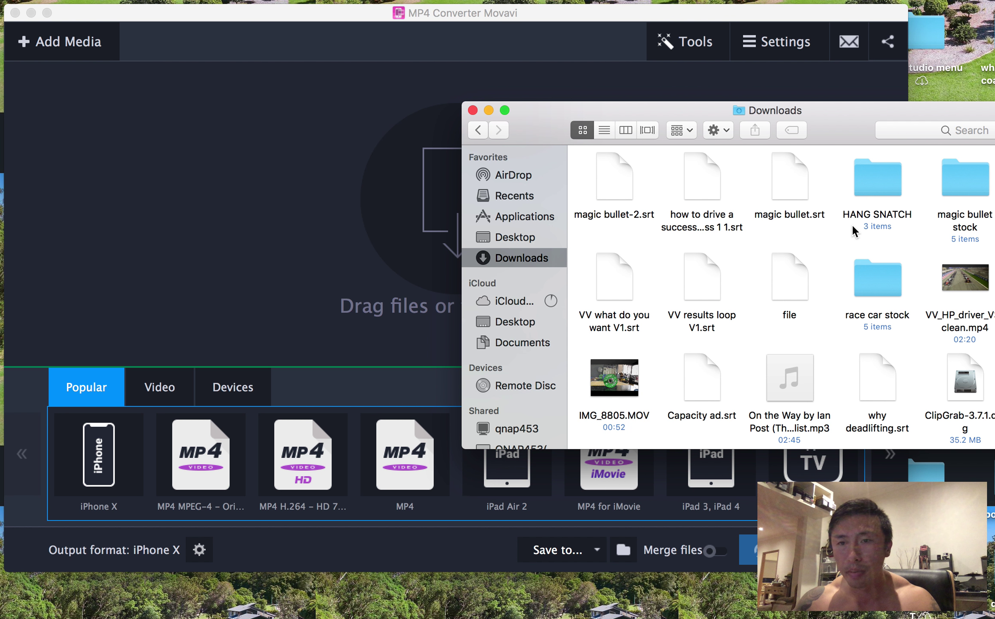
{"action": "left_click", "coordinate": [473, 110]}
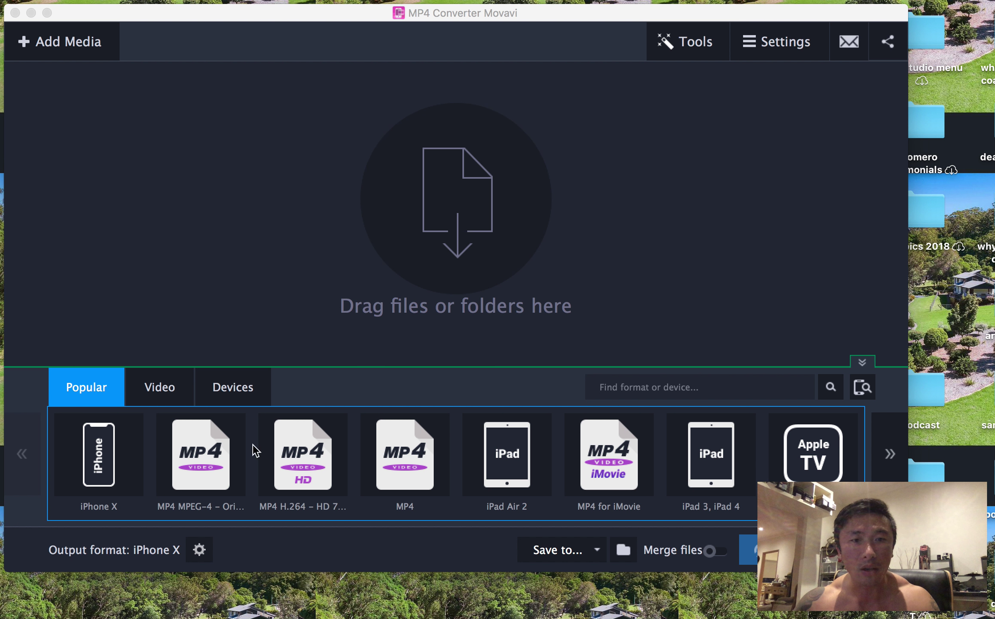
Open the Desktop's ben s rnd 3 folder in a new Finder window and drag CAPACITY.mp4 into the converter
{"action": "left_click", "coordinate": [13, 545]}
{"action": "scroll", "coordinate": [778, 231], "scroll_direction": "down", "scroll_amount": 6}
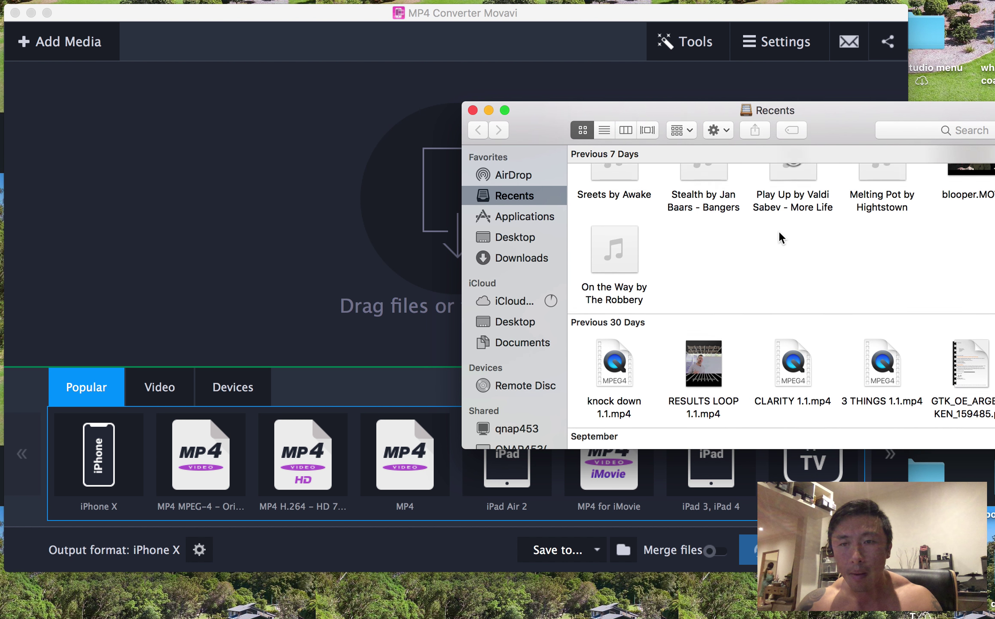
{"action": "scroll", "coordinate": [779, 237], "scroll_direction": "down", "scroll_amount": 1}
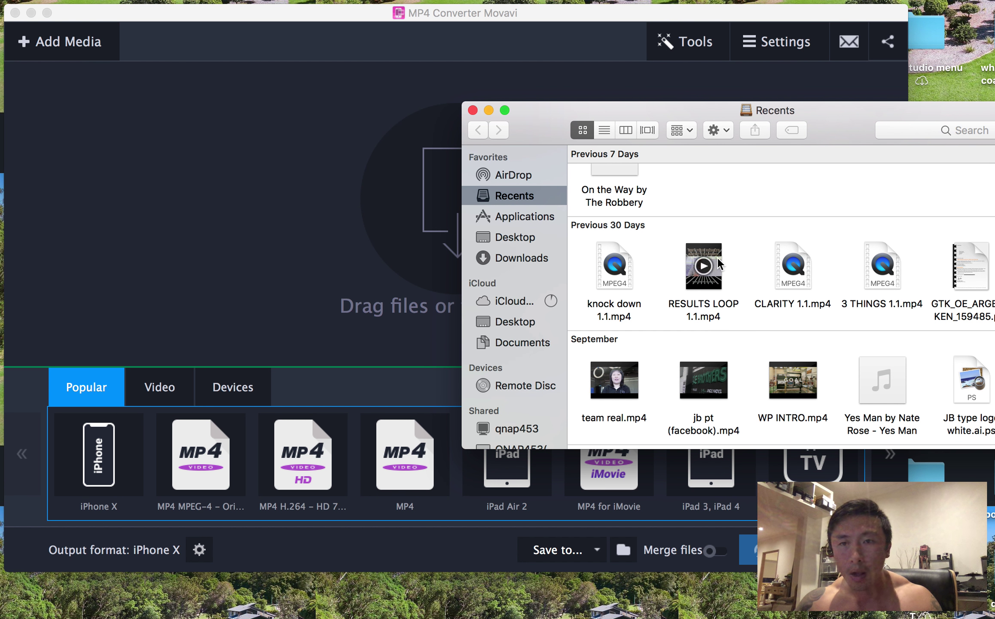
{"action": "scroll", "coordinate": [718, 260], "scroll_direction": "down", "scroll_amount": 1}
{"action": "scroll", "coordinate": [717, 257], "scroll_direction": "up", "scroll_amount": 10}
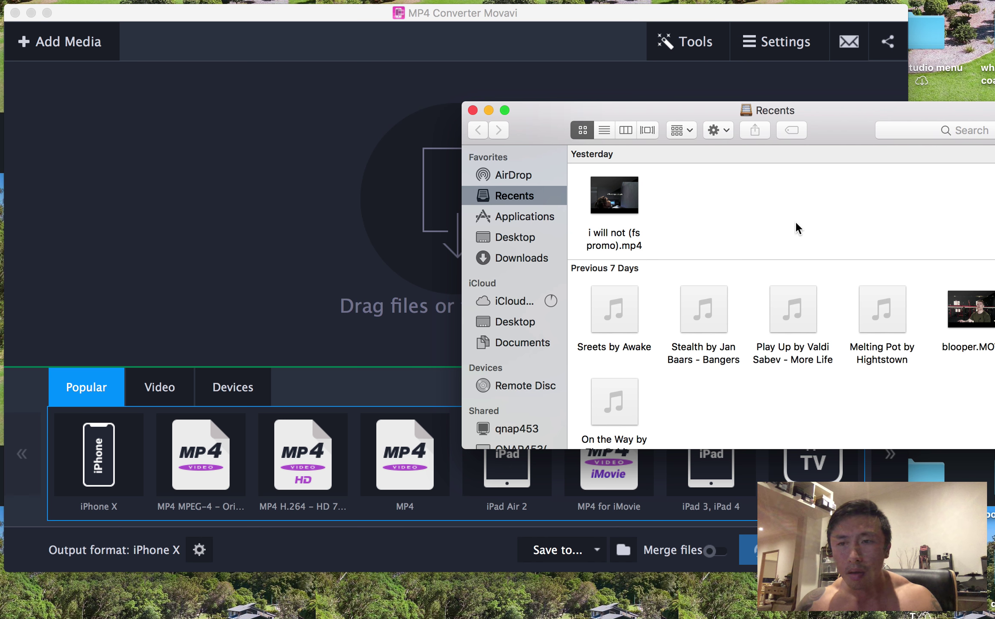
{"action": "left_click", "coordinate": [512, 220]}
{"action": "left_click", "coordinate": [507, 240]}
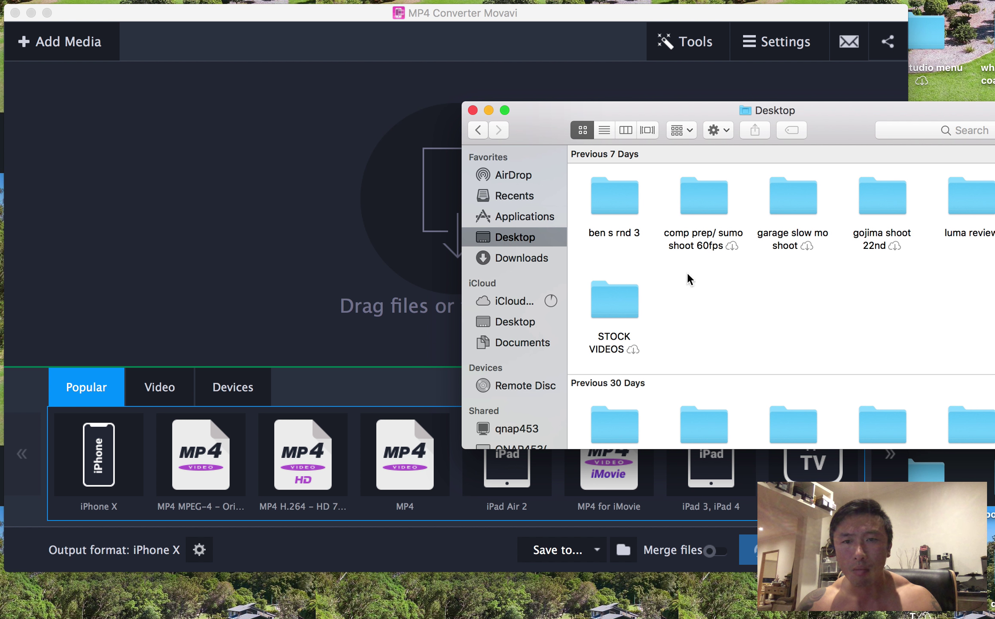
{"action": "double_click", "coordinate": [621, 210]}
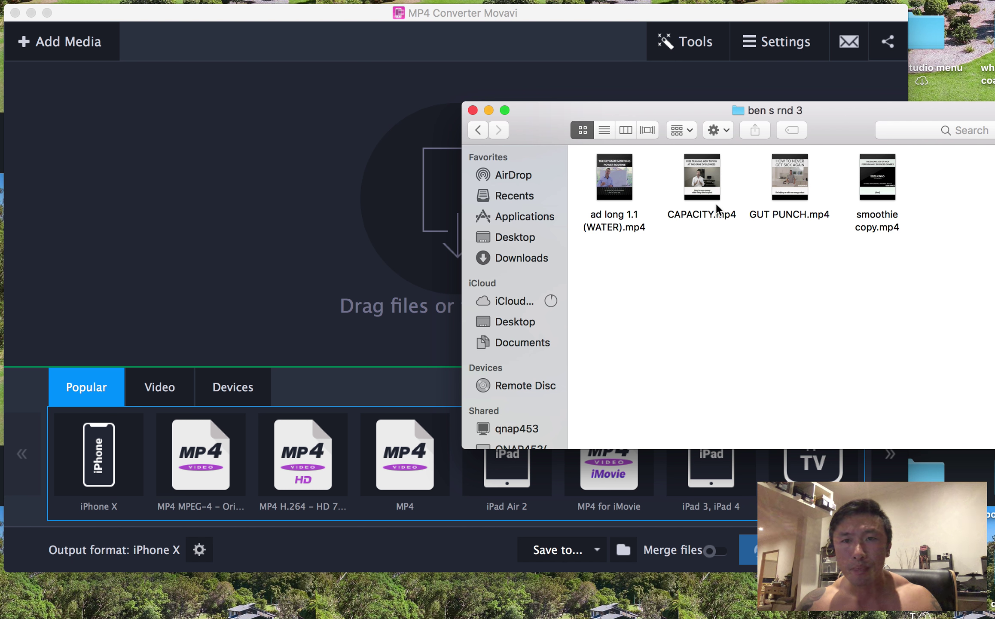
{"action": "left_click_drag", "start_coordinate": [693, 191], "coordinate": [368, 200]}
{"action": "left_click", "coordinate": [369, 200]}
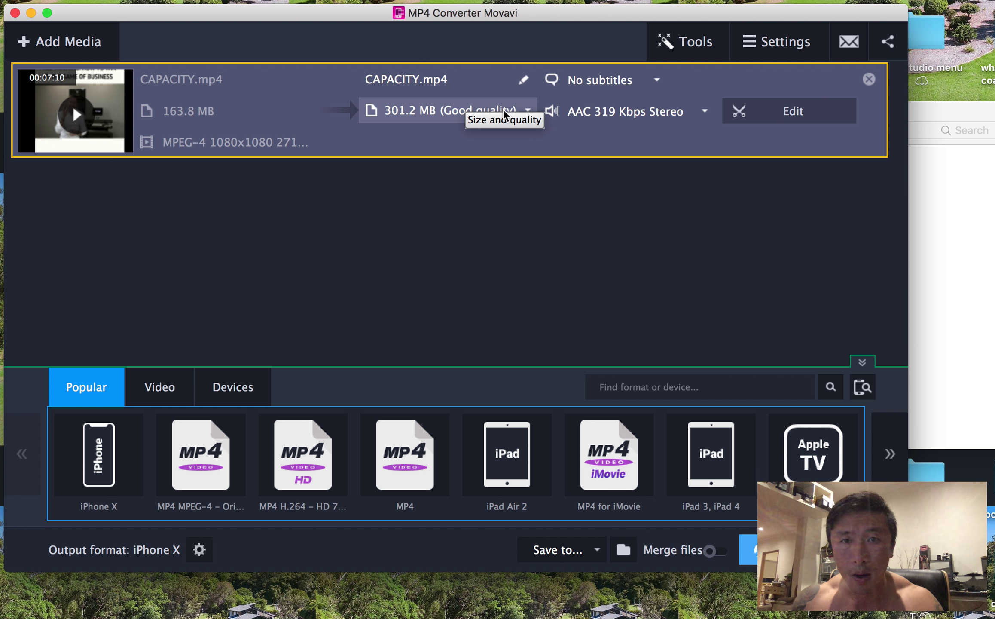
Add Capacity ad.srt from Downloads as CAPACITY.mp4's subtitle track via the subtitle dropdown
{"action": "left_click", "coordinate": [657, 81]}
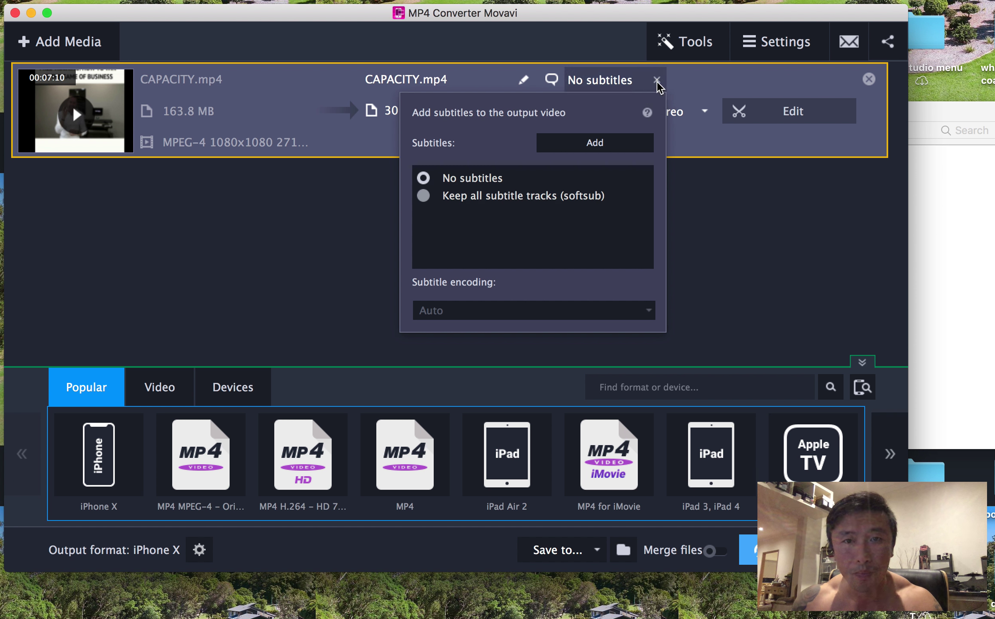
{"action": "left_click", "coordinate": [595, 143]}
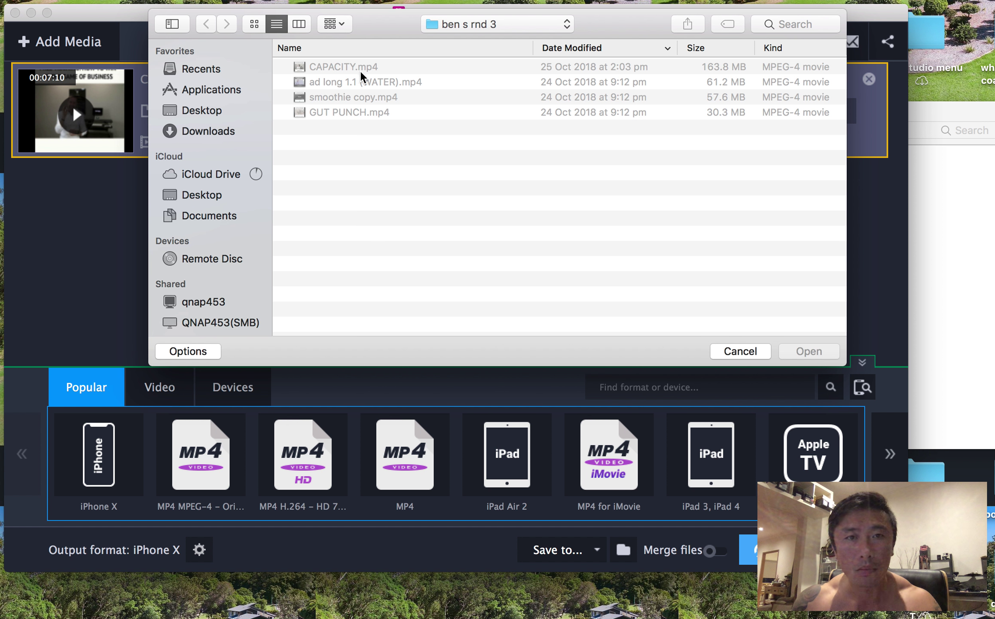
{"action": "left_click", "coordinate": [195, 138]}
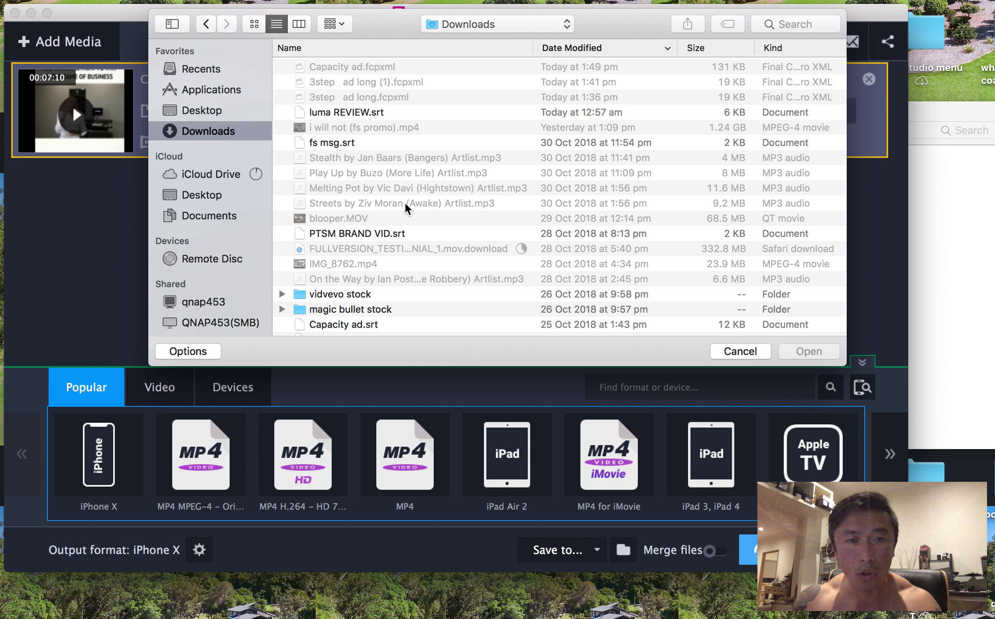
{"action": "scroll", "coordinate": [407, 208], "scroll_direction": "down", "scroll_amount": 5}
{"action": "left_click", "coordinate": [343, 201]}
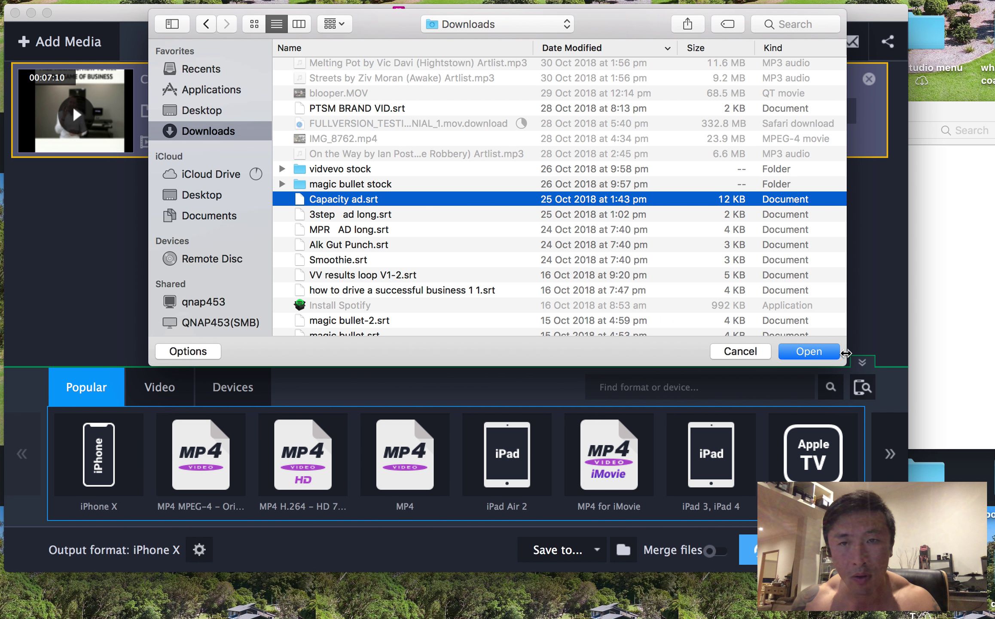
{"action": "left_click", "coordinate": [804, 351]}
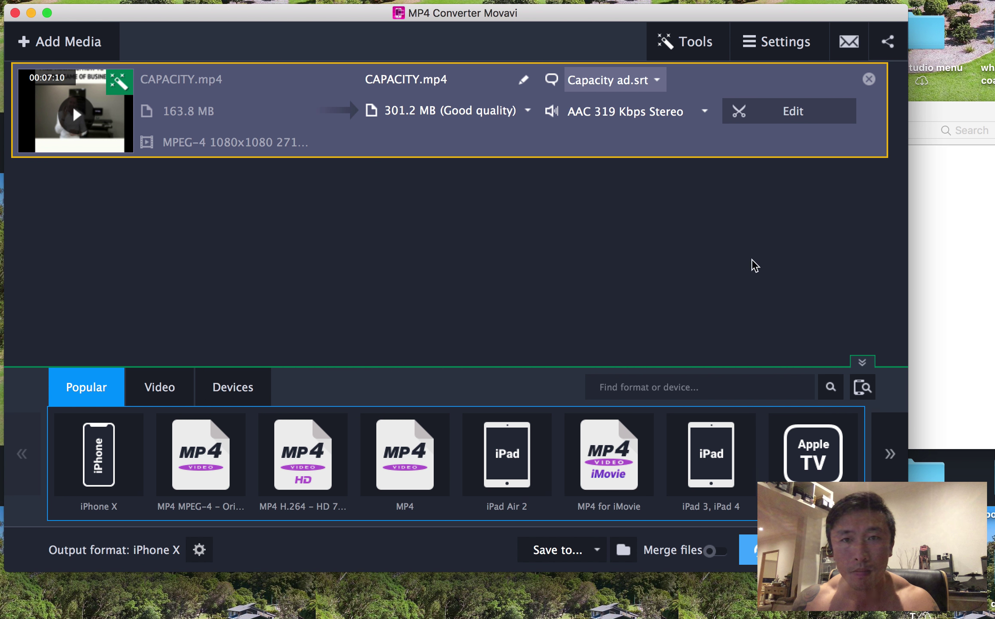
Push CAPACITY.mp4's file size slider to Best quality (3.52 GB) and apply it
{"action": "left_click", "coordinate": [491, 113]}
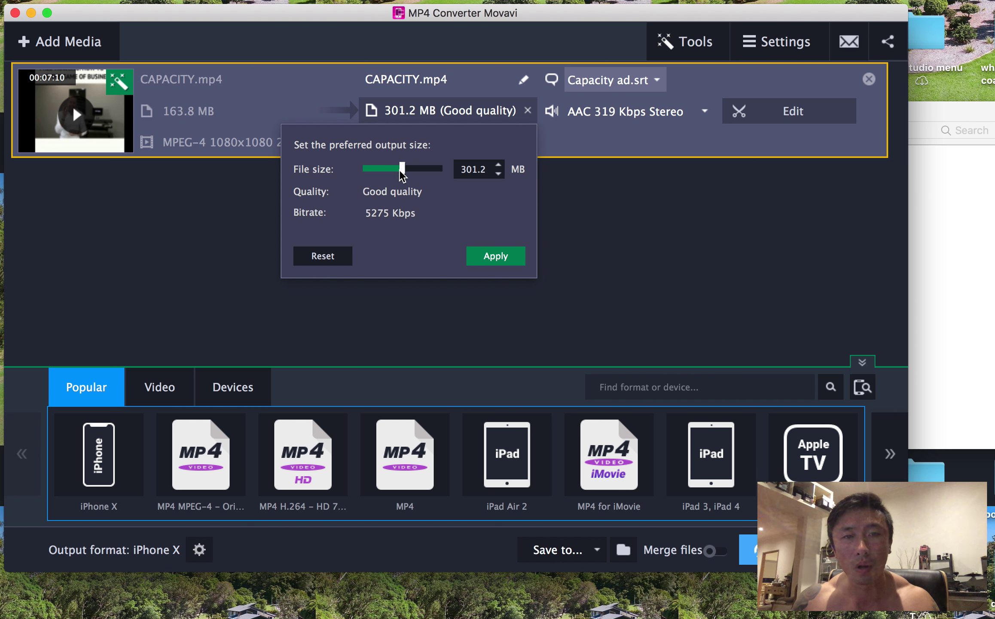
{"action": "left_click_drag", "start_coordinate": [402, 172], "coordinate": [471, 163]}
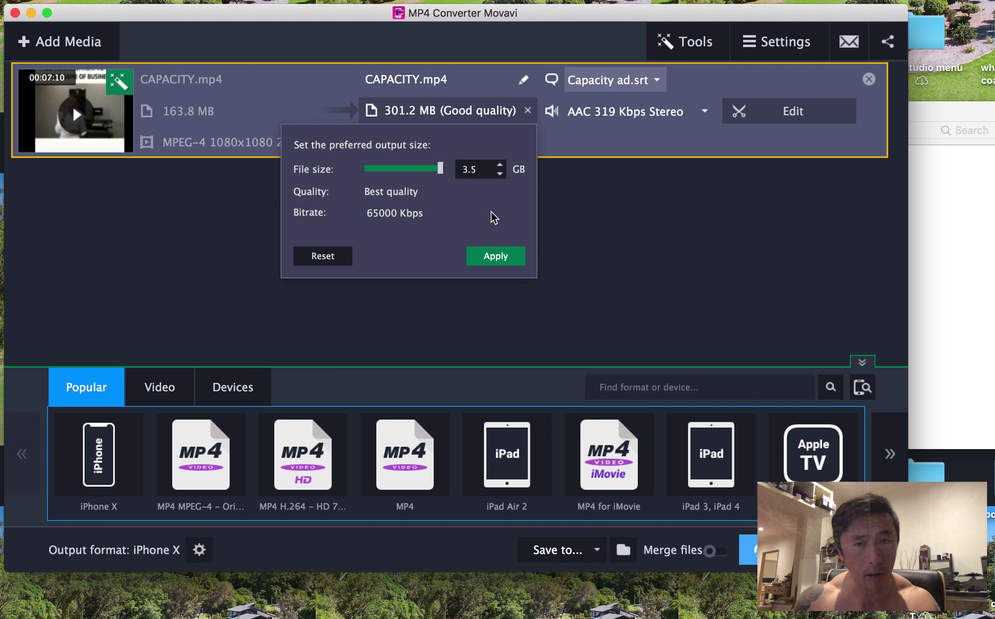
{"action": "left_click", "coordinate": [494, 260]}
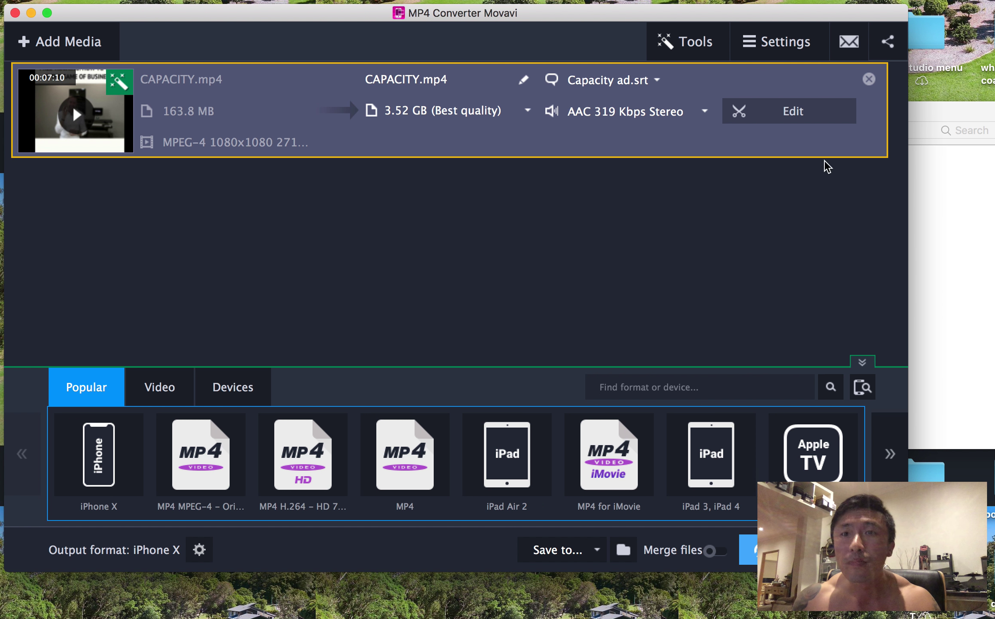
{"action": "left_click", "coordinate": [786, 116]}
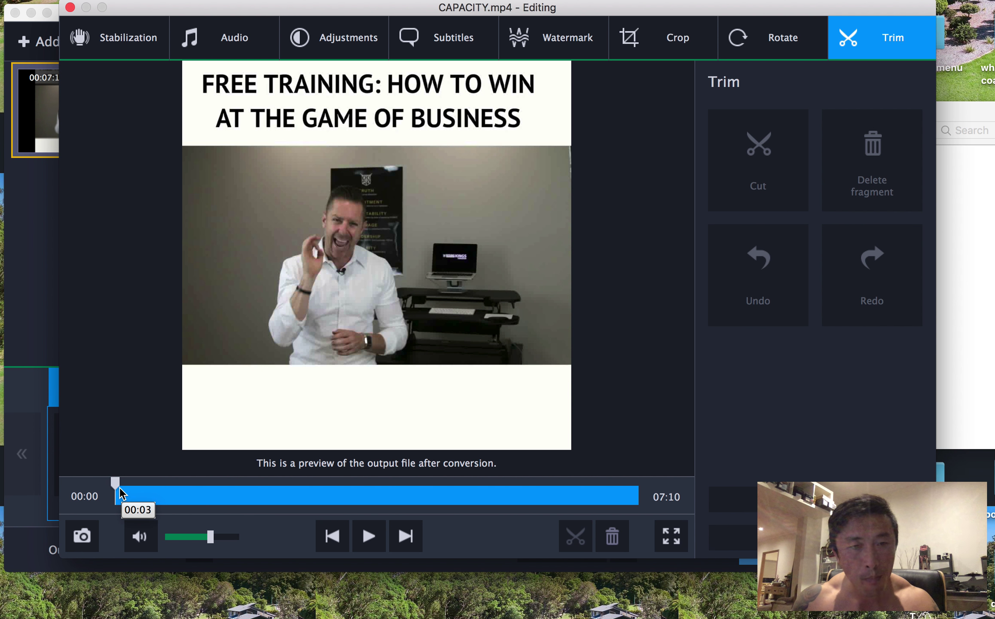
In the Subtitles settings, place the Capacity ad.srt subtitles at Top with offset 61
{"action": "left_click_drag", "start_coordinate": [116, 484], "coordinate": [132, 485]}
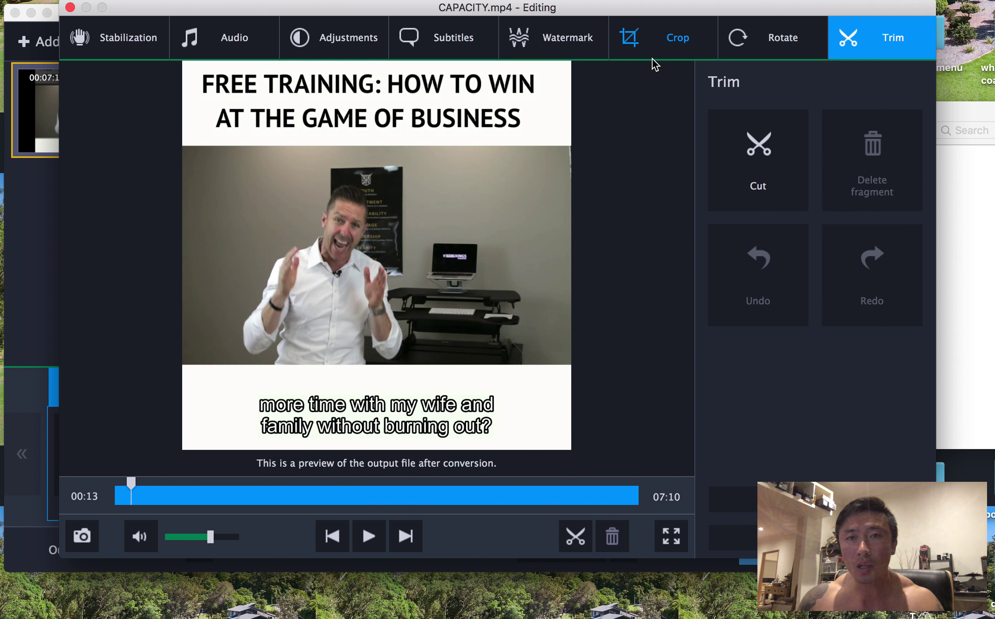
{"action": "left_click", "coordinate": [447, 41]}
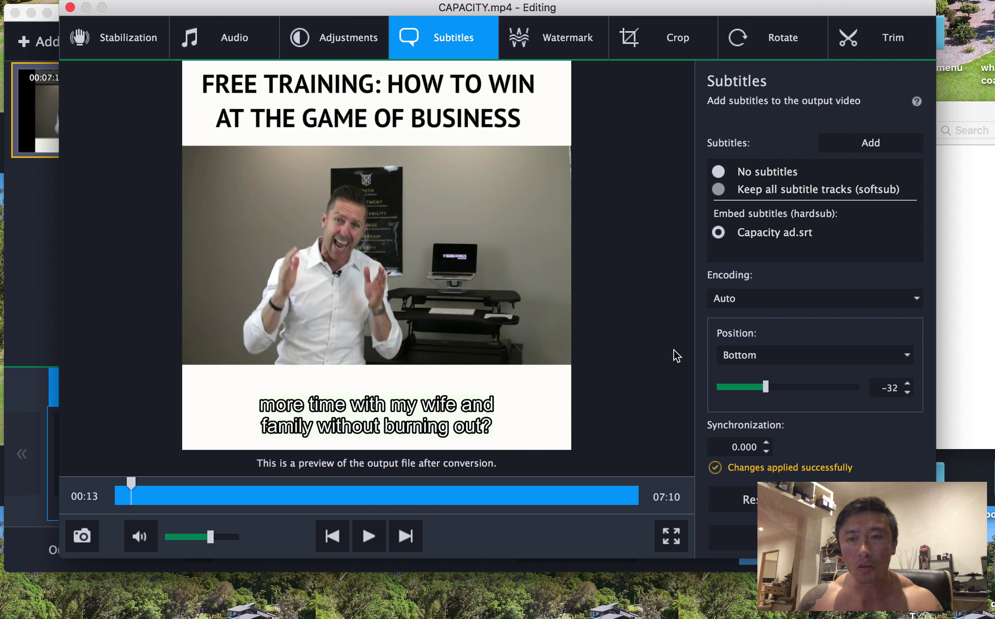
{"action": "left_click", "coordinate": [903, 354]}
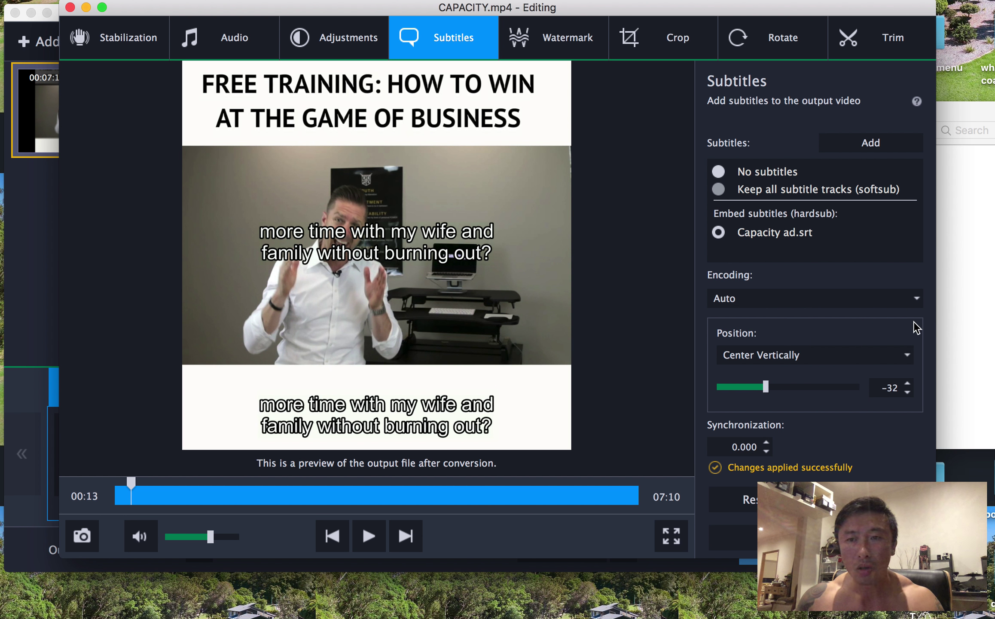
{"action": "left_click", "coordinate": [907, 357]}
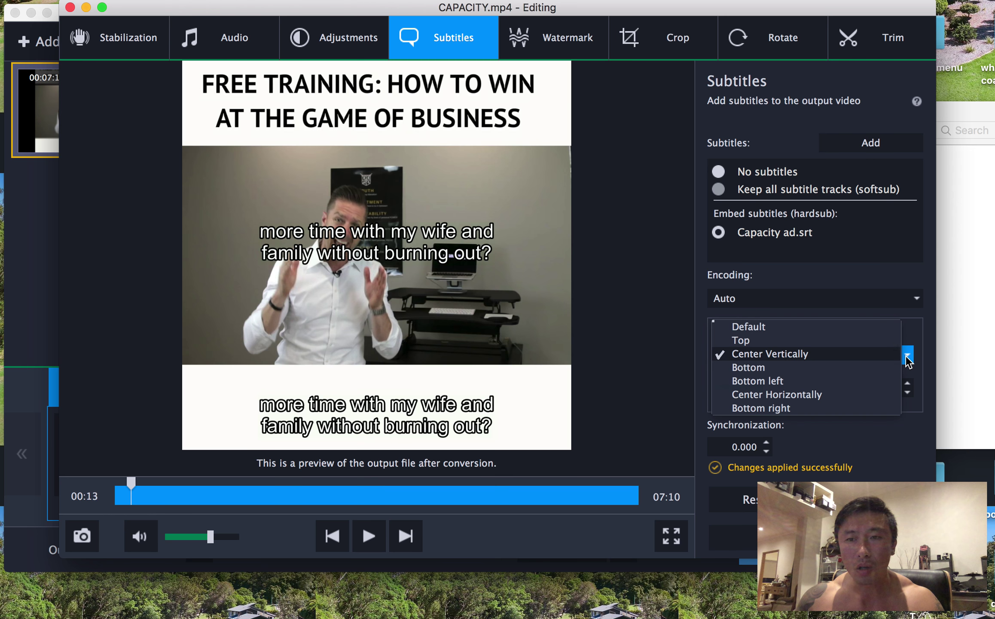
{"action": "left_click", "coordinate": [866, 341]}
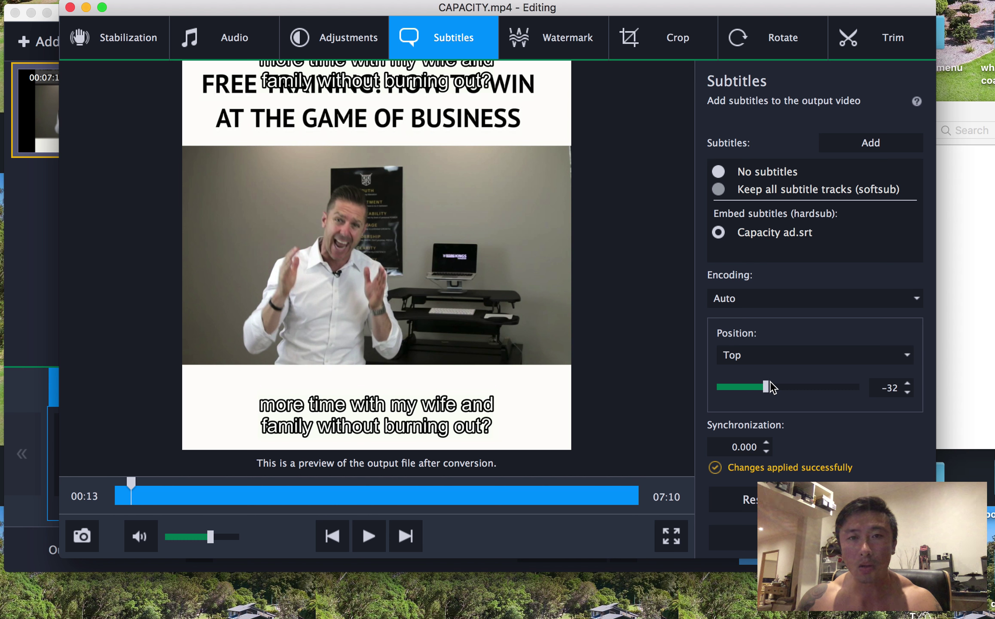
{"action": "left_click_drag", "start_coordinate": [768, 387], "coordinate": [829, 406]}
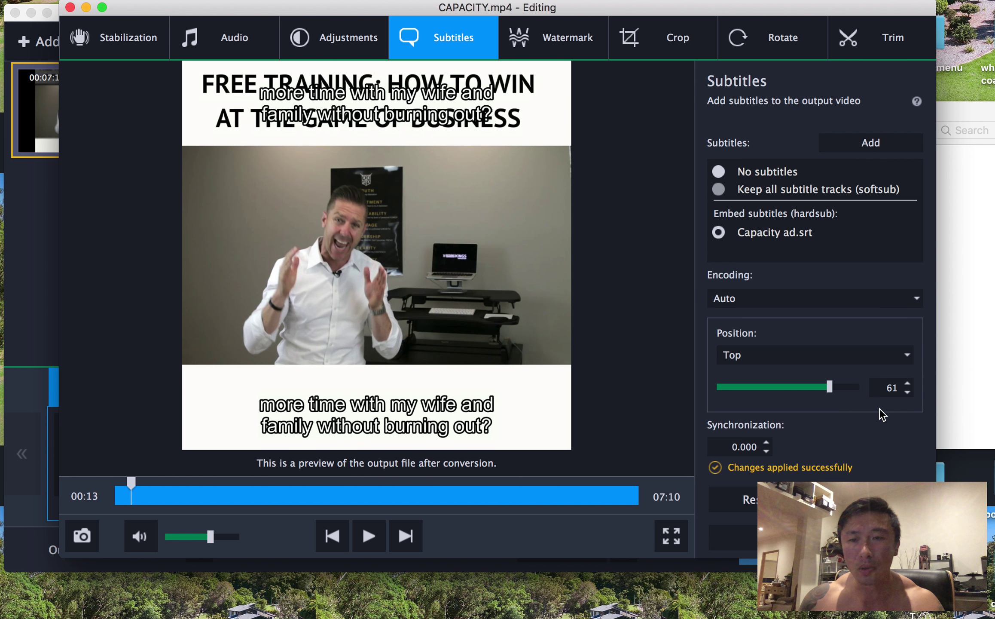
{"action": "left_click", "coordinate": [904, 356]}
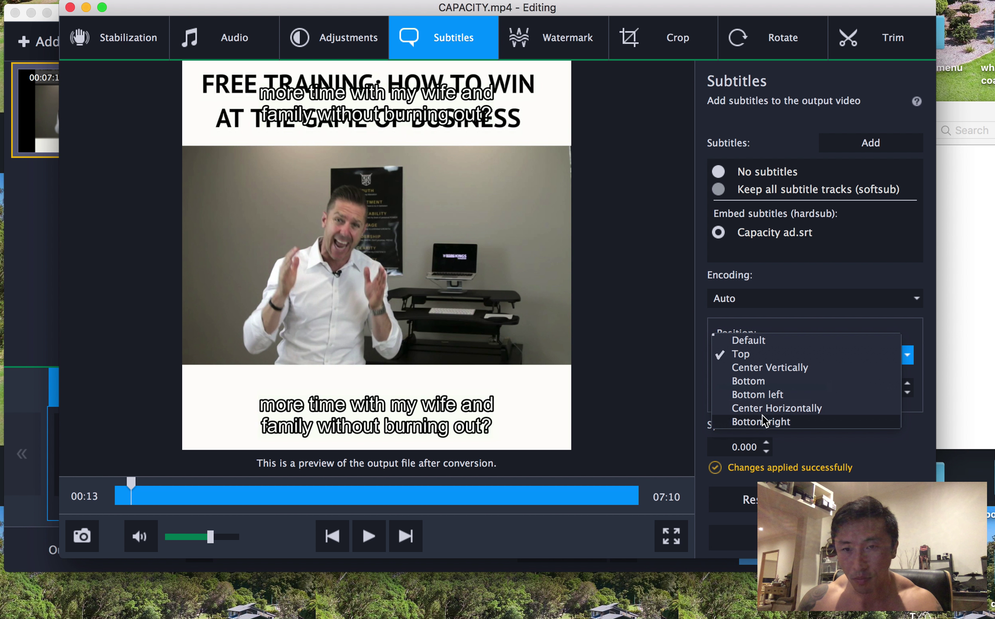
Switch the subtitle position to Bottom and set its vertical offset to -42
{"action": "left_click", "coordinate": [748, 382]}
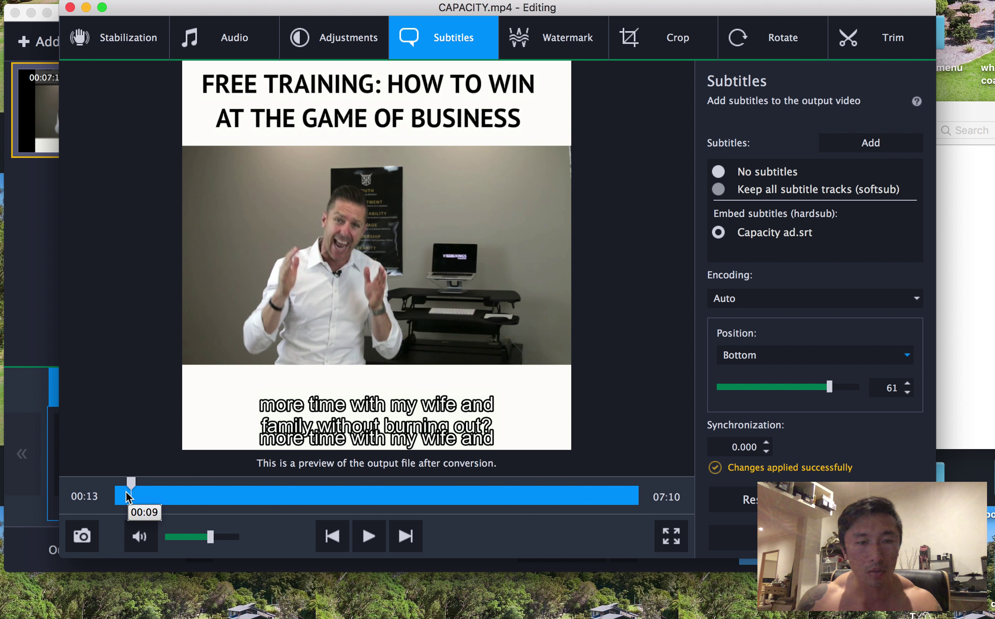
{"action": "mouse_move", "coordinate": [130, 482]}
{"action": "left_mouse_down"}
{"action": "mouse_move", "coordinate": [102, 483]}
{"action": "mouse_move", "coordinate": [119, 483]}
{"action": "left_mouse_up"}
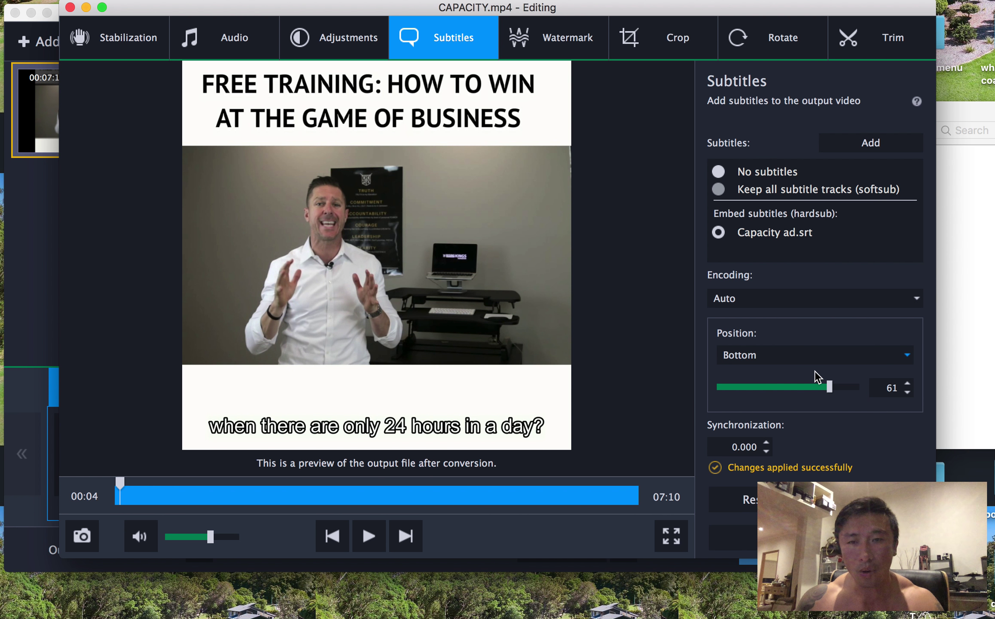
{"action": "left_click_drag", "start_coordinate": [830, 383], "coordinate": [759, 394]}
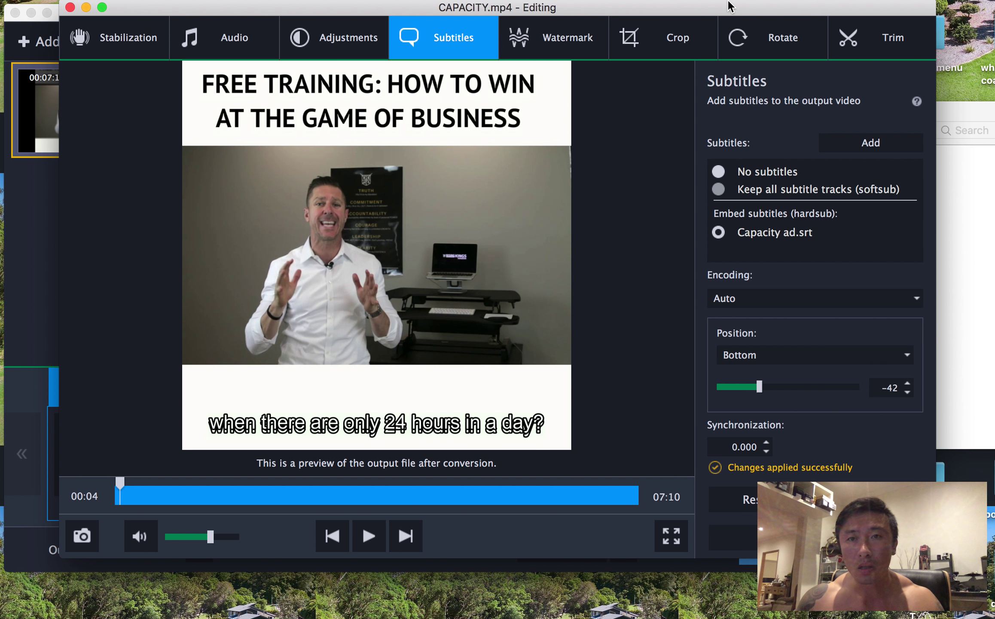
Lower the bottom subtitles to a -92 offset, apply it, and finish with Done
{"action": "left_click_drag", "start_coordinate": [713, 8], "coordinate": [653, 0]}
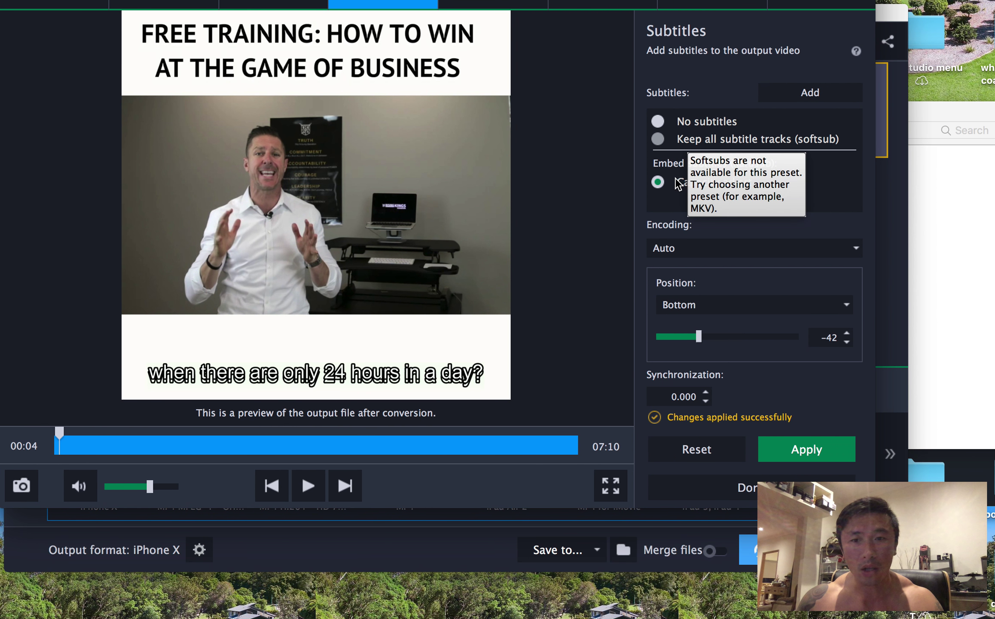
{"action": "left_click_drag", "start_coordinate": [700, 341], "coordinate": [705, 342]}
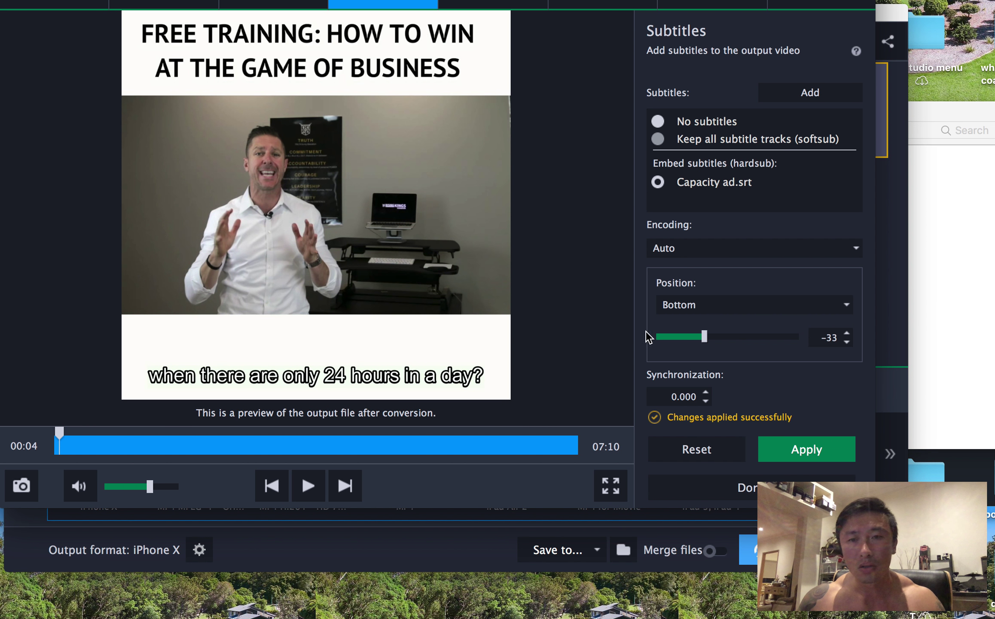
{"action": "left_click_drag", "start_coordinate": [705, 339], "coordinate": [667, 352]}
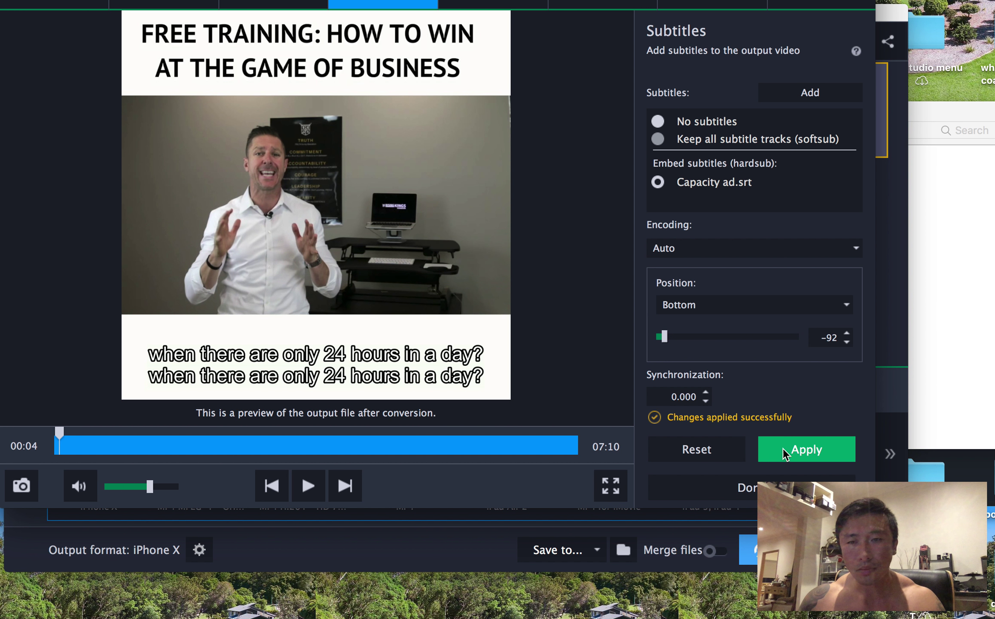
{"action": "left_click", "coordinate": [772, 451]}
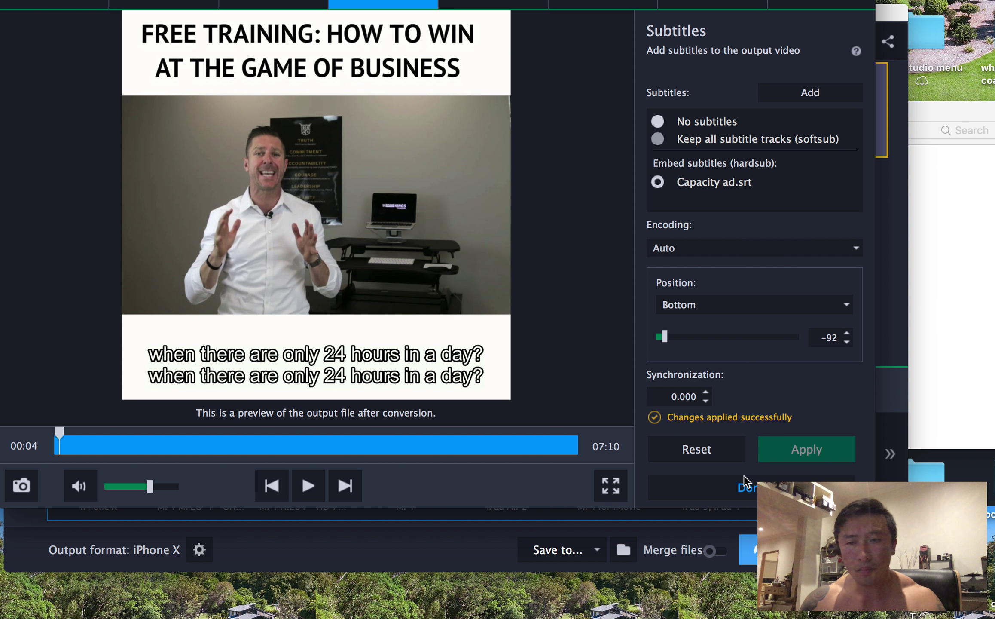
{"action": "left_click", "coordinate": [733, 486]}
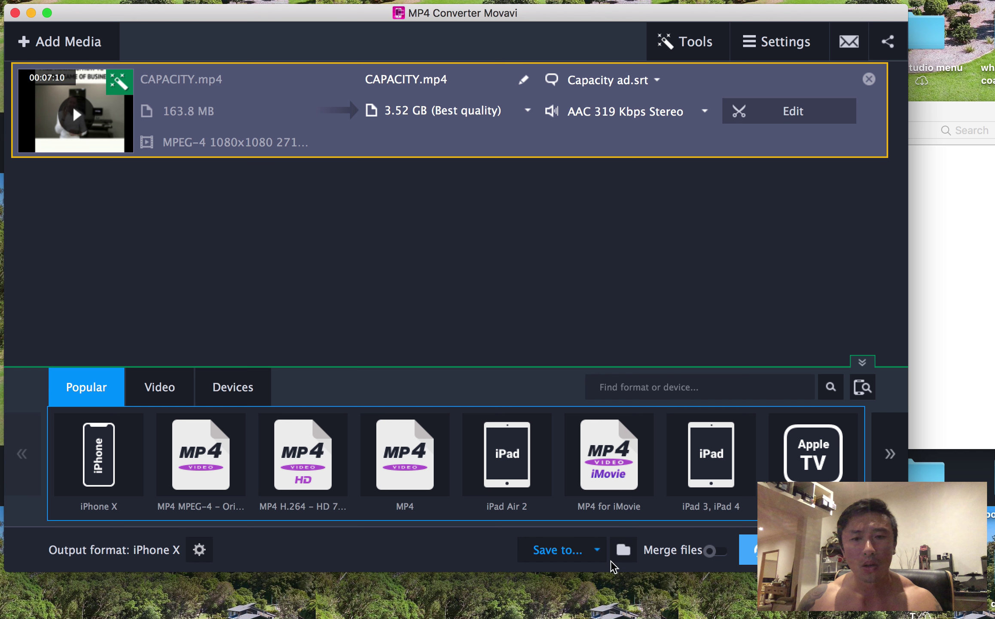
Choose Desktop as the Save to folder for converted files
{"action": "left_click", "coordinate": [624, 554]}
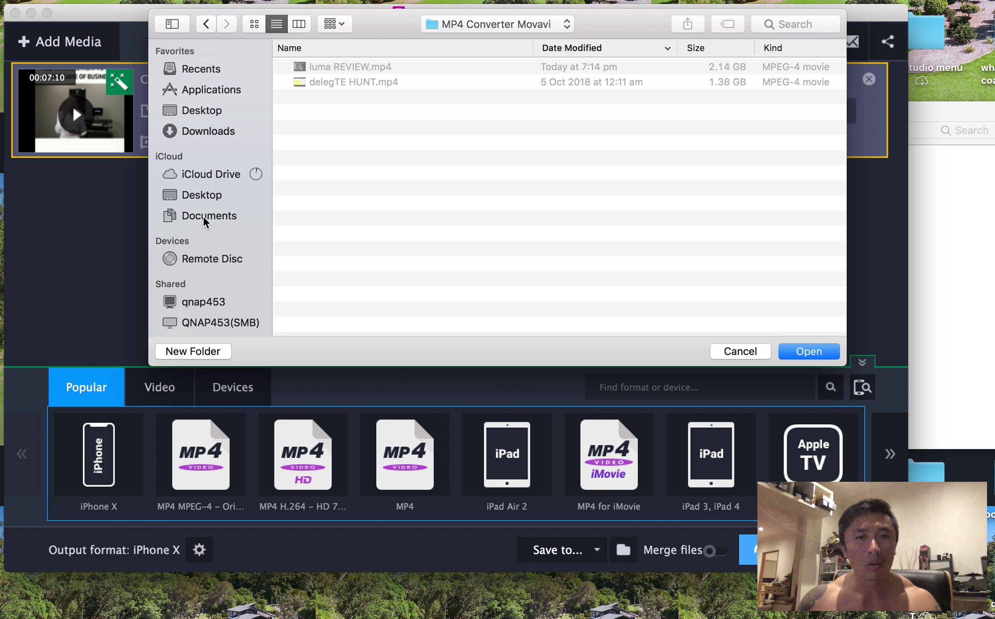
{"action": "left_click", "coordinate": [199, 111]}
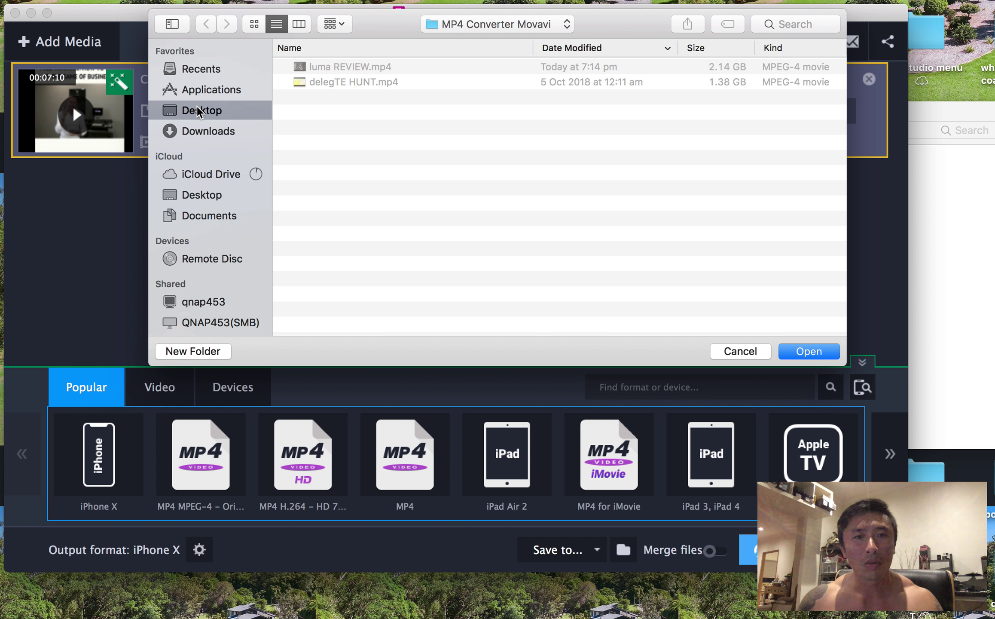
{"action": "left_click", "coordinate": [821, 351]}
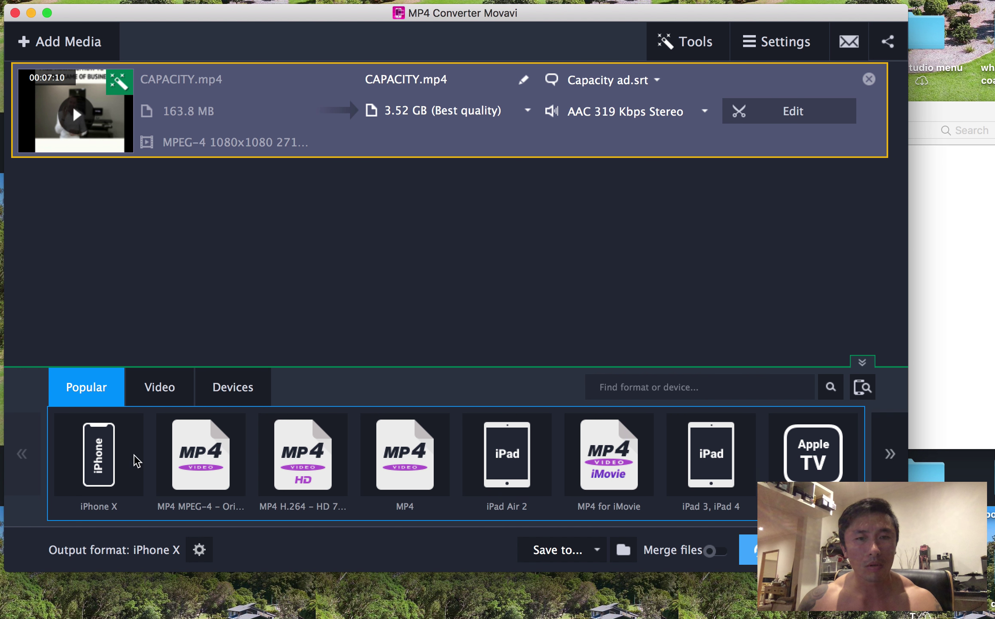
Pick the iPhone X preset at maximum 3.52 GB best quality and start converting CAPACITY.mp4
{"action": "left_click", "coordinate": [98, 447]}
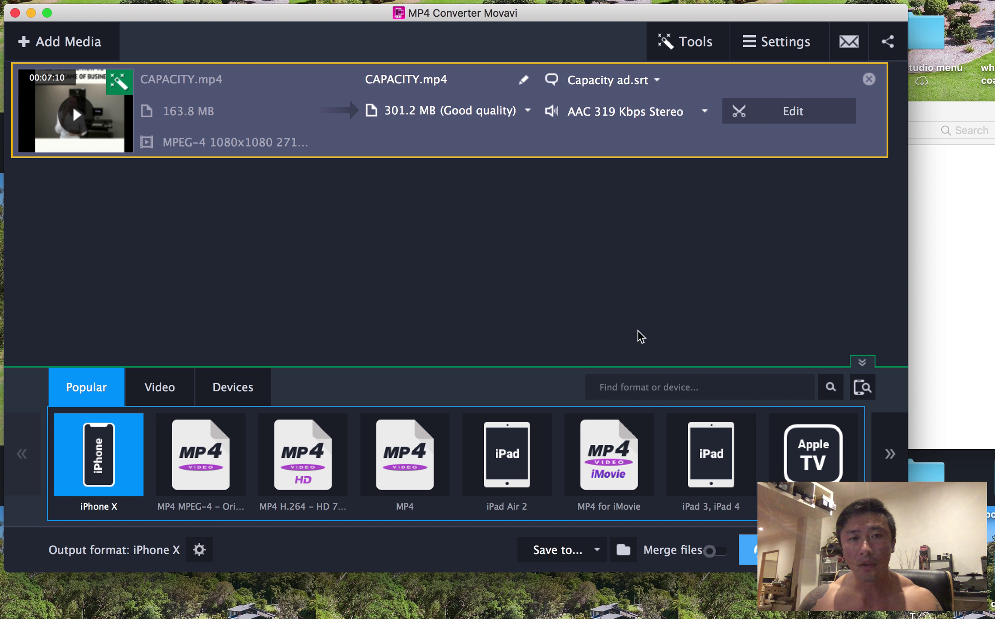
{"action": "left_click", "coordinate": [527, 112]}
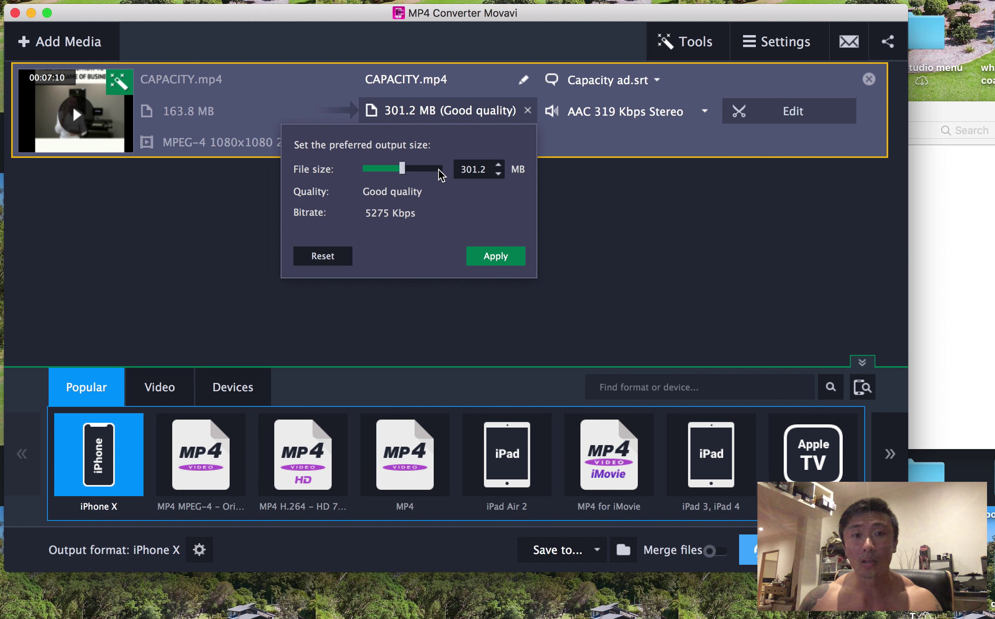
{"action": "left_click", "coordinate": [439, 169]}
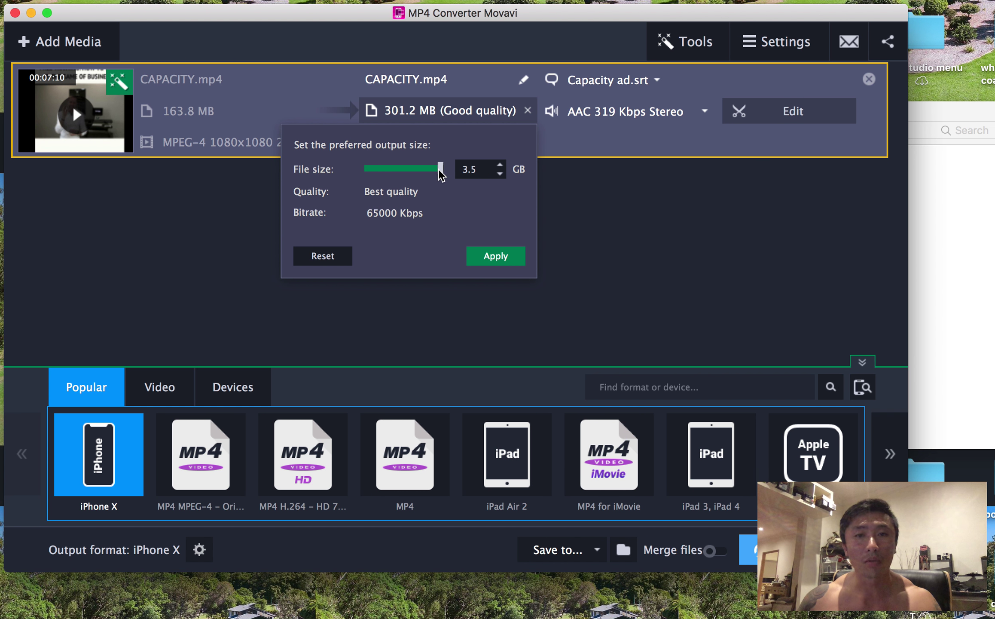
{"action": "left_click", "coordinate": [495, 256]}
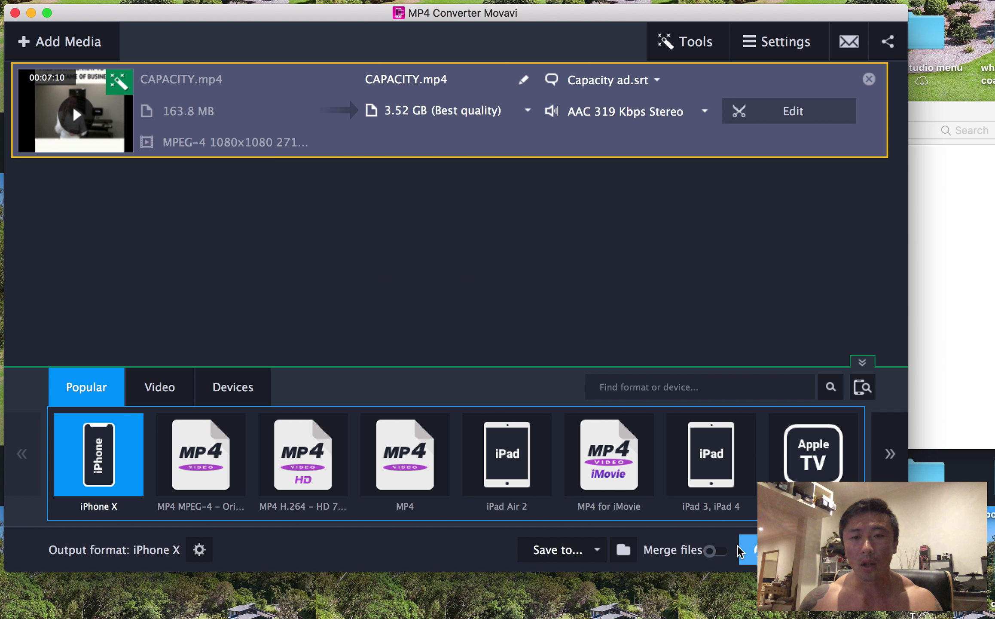
{"action": "left_click", "coordinate": [750, 548]}
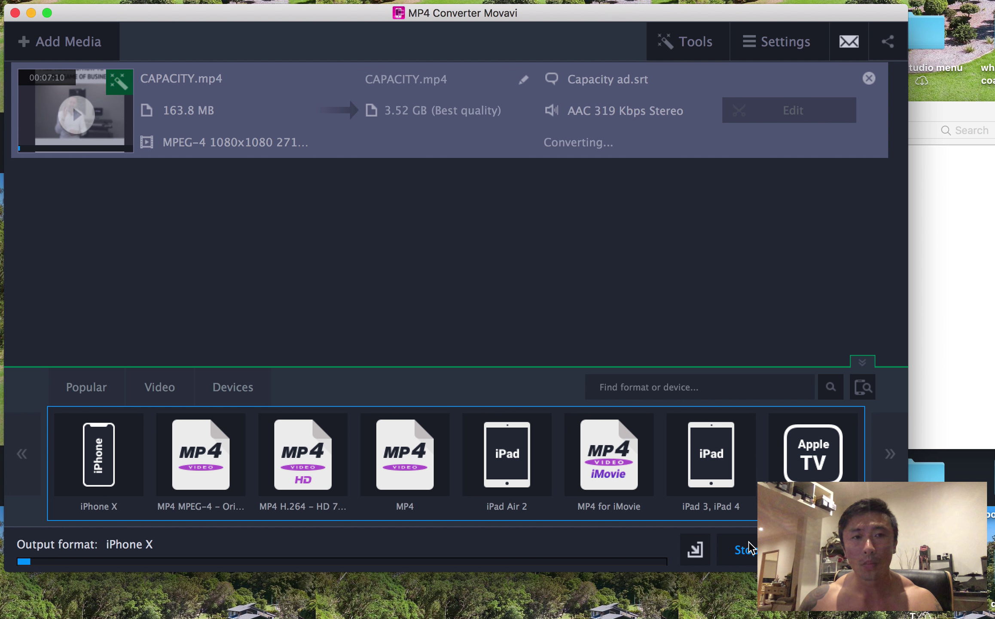